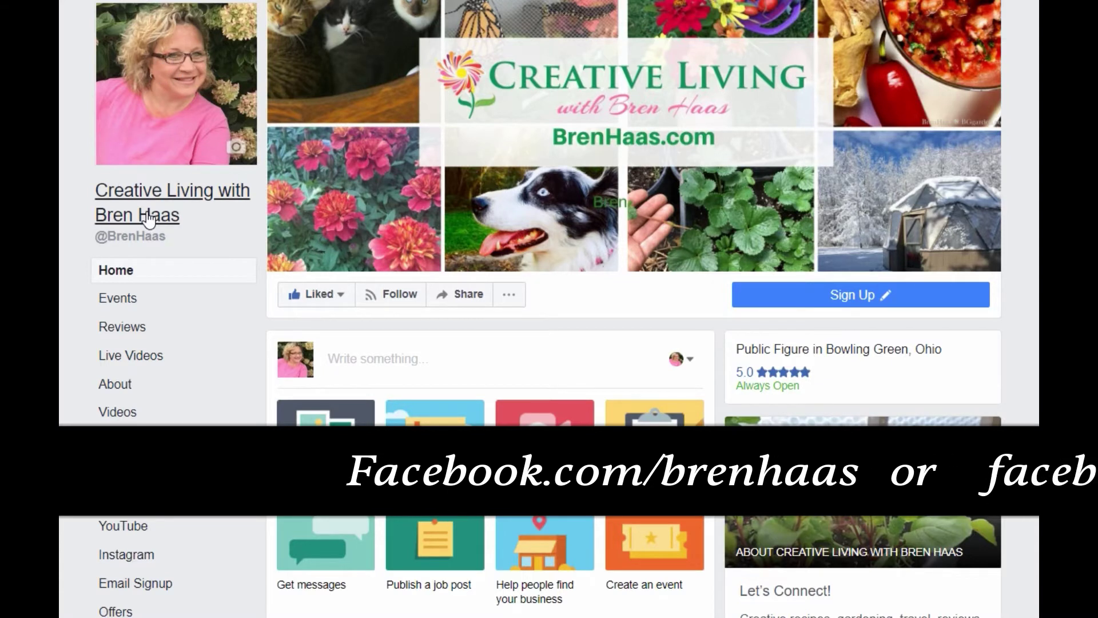
Scroll up and down through the 'Let's Connect!' story preview.
{"action": "scroll", "coordinate": [183, 139], "scroll_direction": "down", "scroll_amount": 1}
{"action": "scroll", "coordinate": [183, 140], "scroll_direction": "down", "scroll_amount": 3}
{"action": "scroll", "coordinate": [593, 165], "scroll_direction": "up", "scroll_amount": 4}
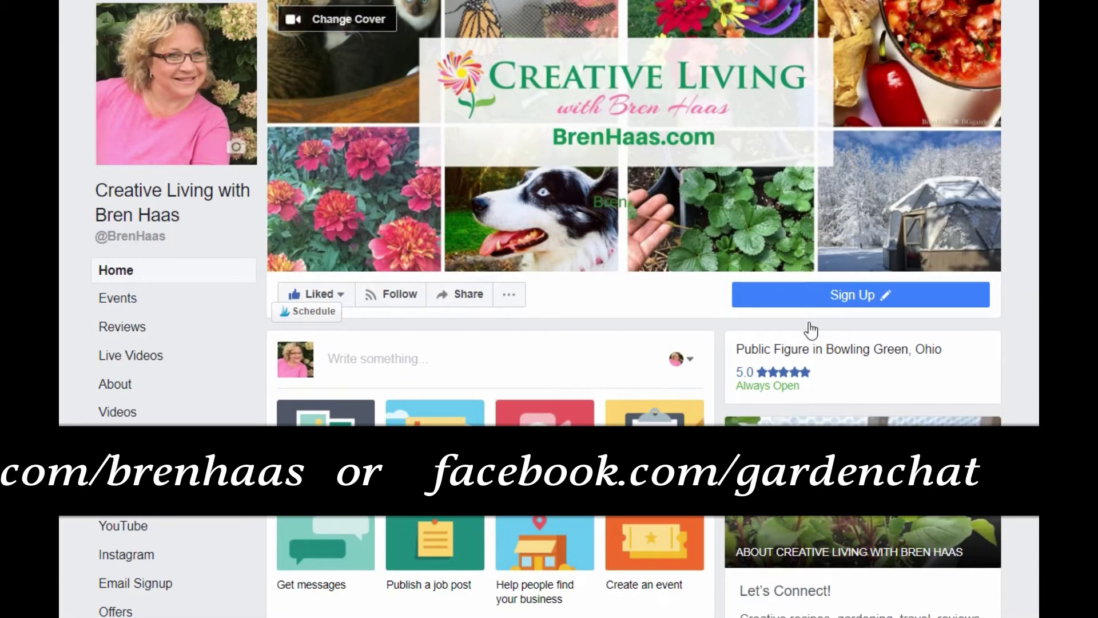
{"action": "scroll", "coordinate": [811, 402], "scroll_direction": "down", "scroll_amount": 3}
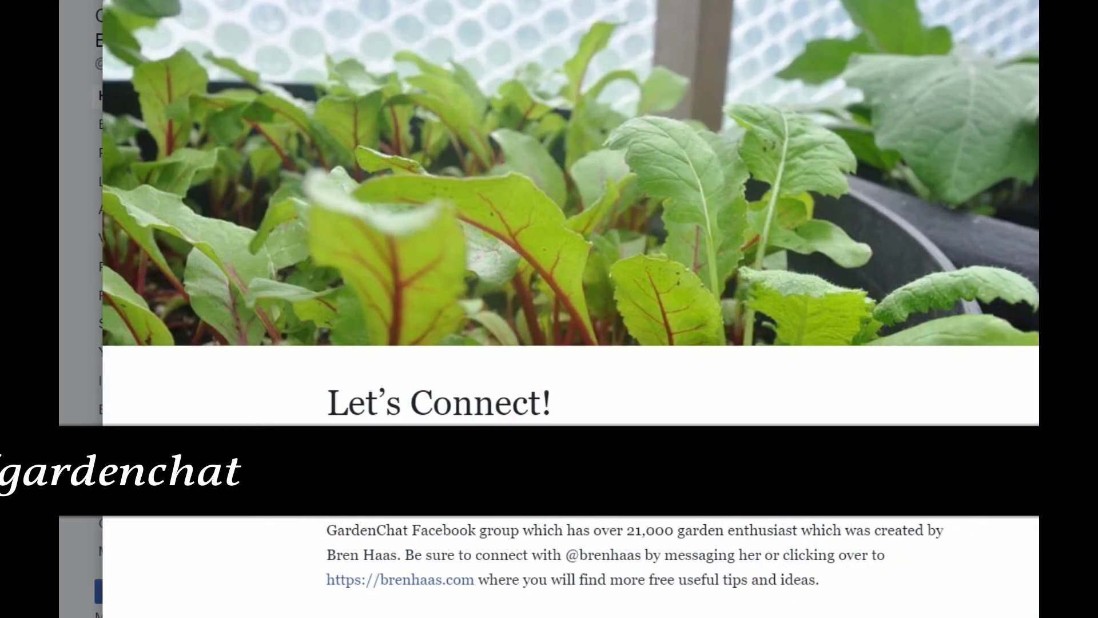
{"action": "scroll", "coordinate": [517, 287], "scroll_direction": "down", "scroll_amount": 4}
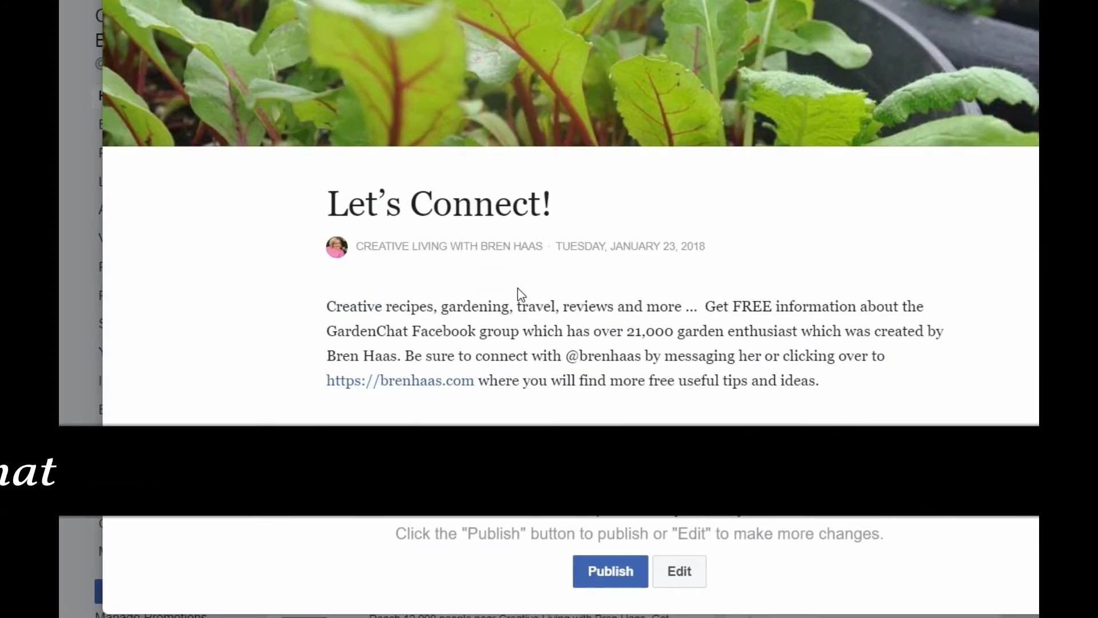
{"action": "scroll", "coordinate": [517, 287], "scroll_direction": "up", "scroll_amount": 2}
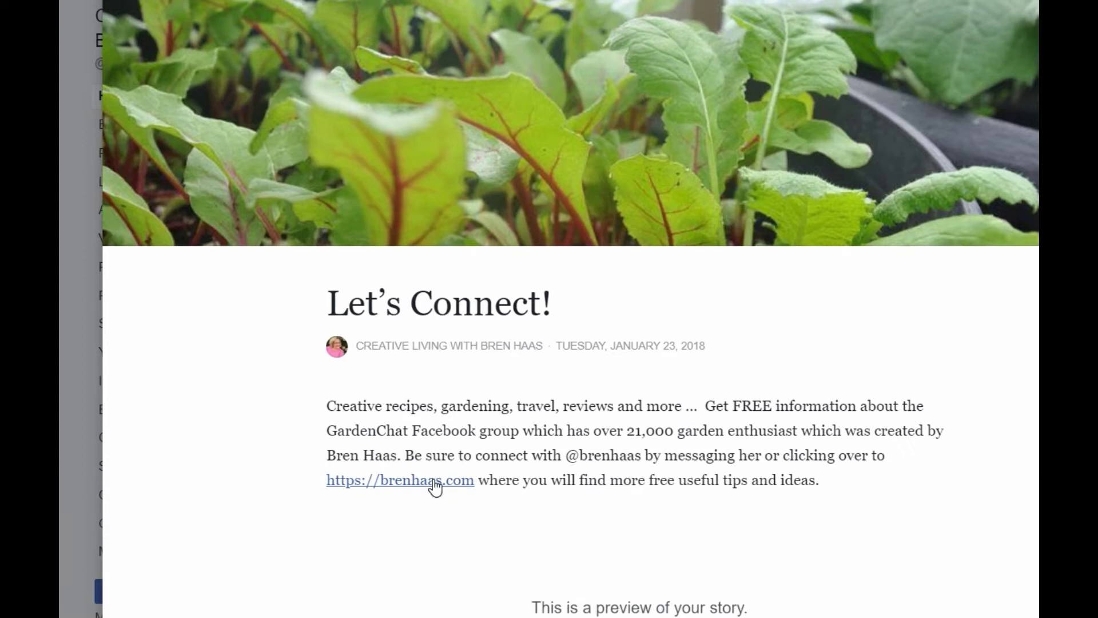
{"action": "scroll", "coordinate": [473, 456], "scroll_direction": "up", "scroll_amount": 2}
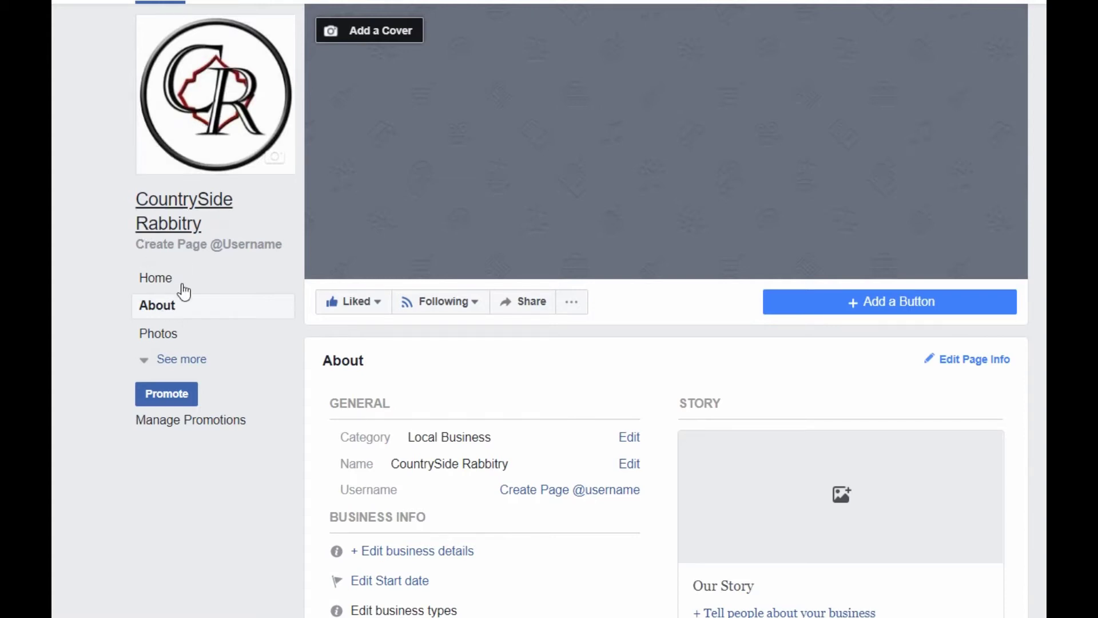
{"action": "left_click", "coordinate": [160, 292]}
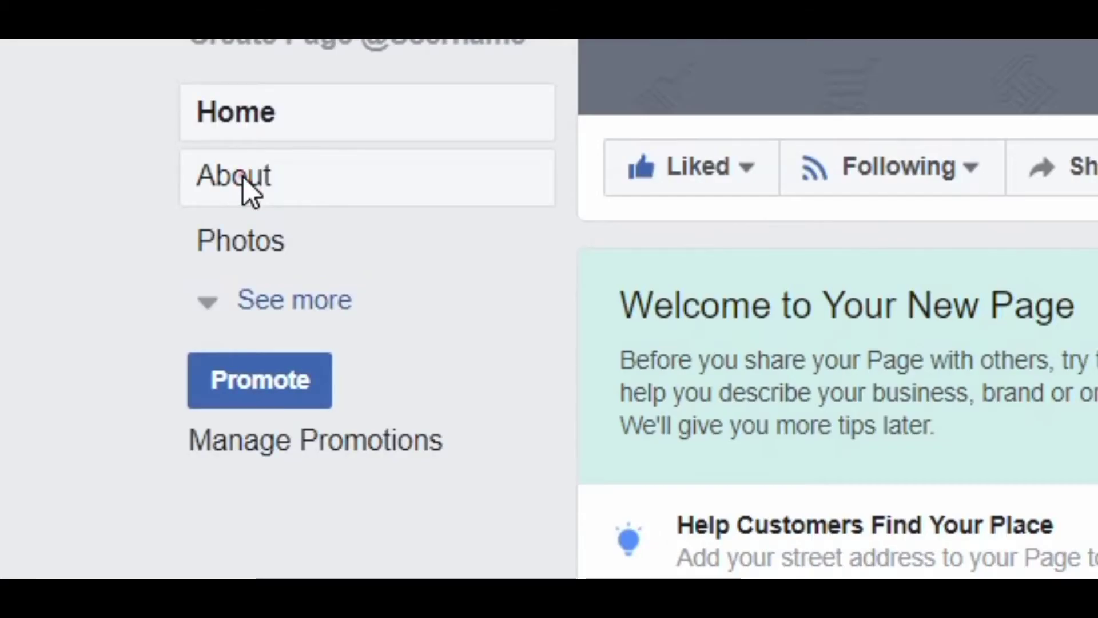
{"action": "left_click", "coordinate": [243, 177]}
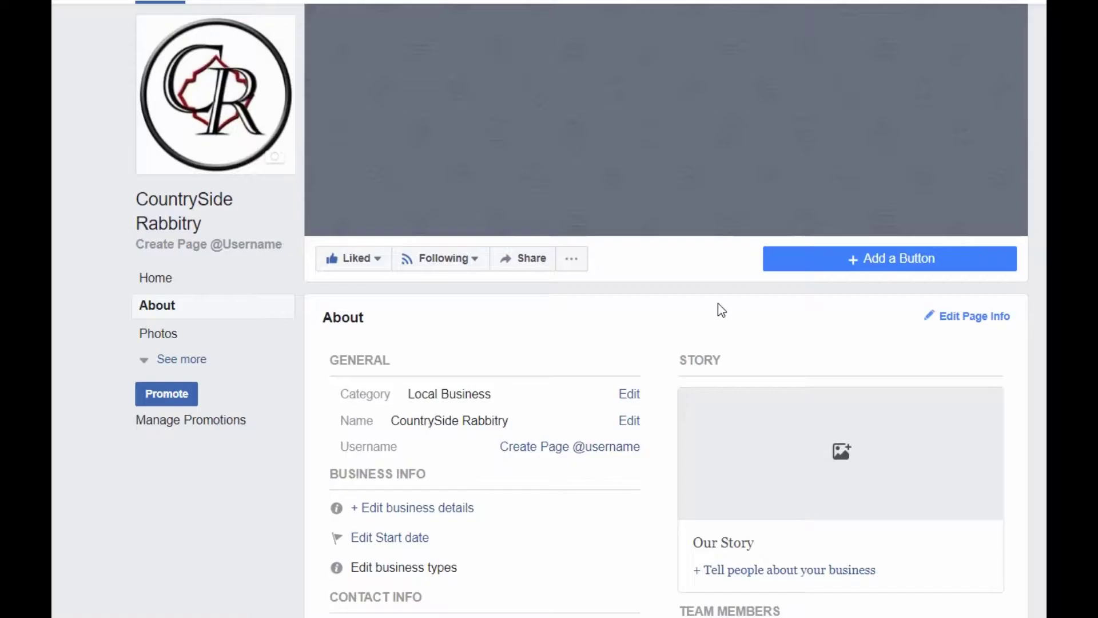
{"action": "scroll", "coordinate": [719, 308], "scroll_direction": "down", "scroll_amount": 3}
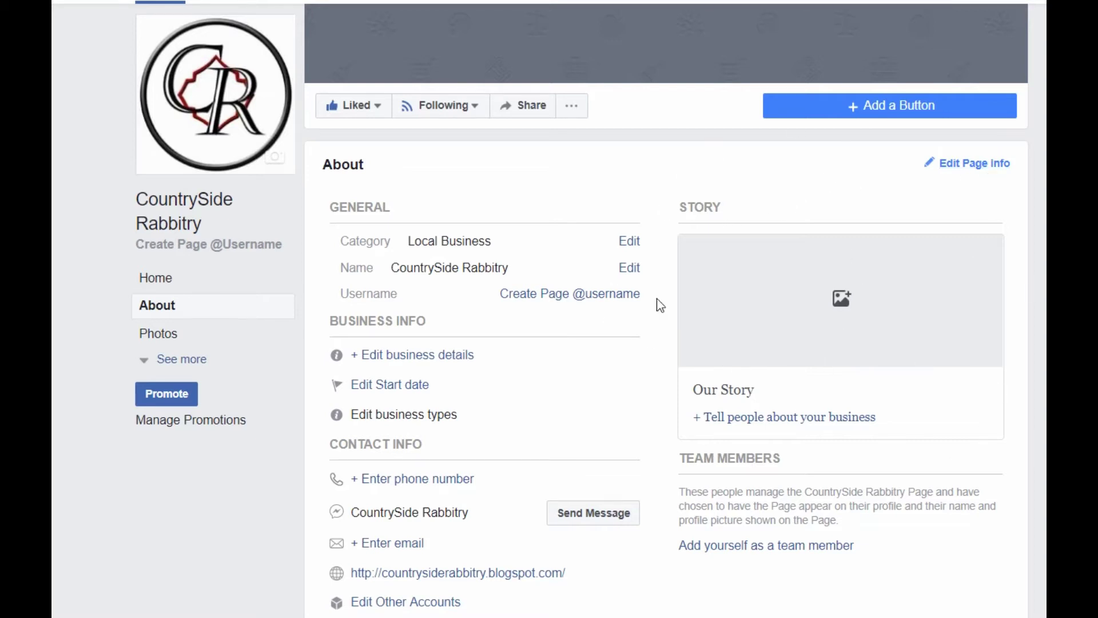
{"action": "scroll", "coordinate": [806, 366], "scroll_direction": "down", "scroll_amount": 2}
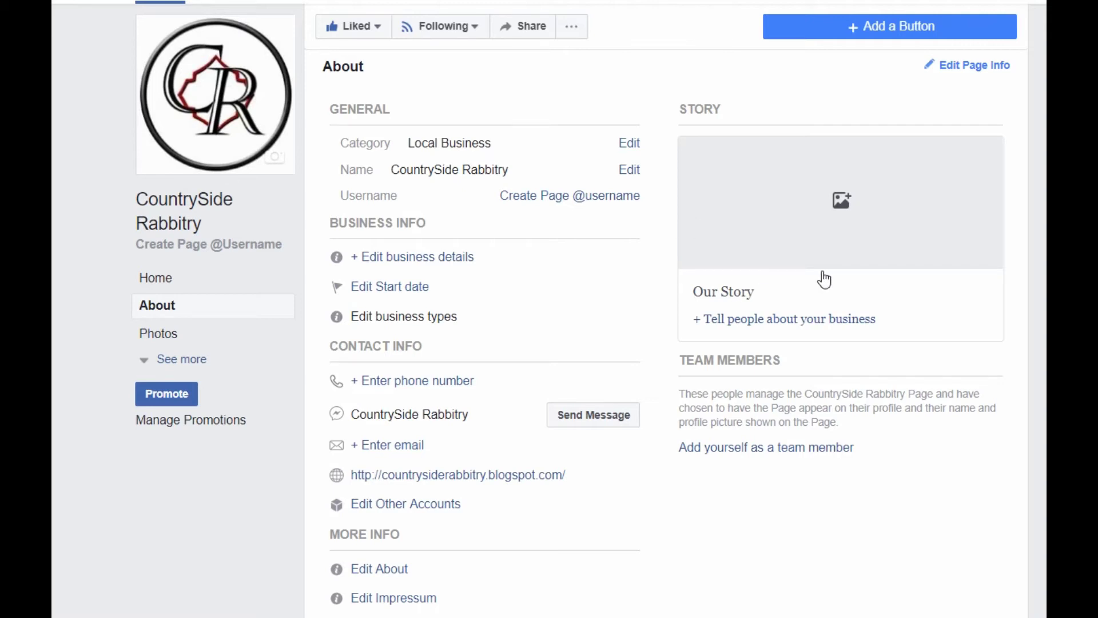
{"action": "left_click", "coordinate": [980, 68]}
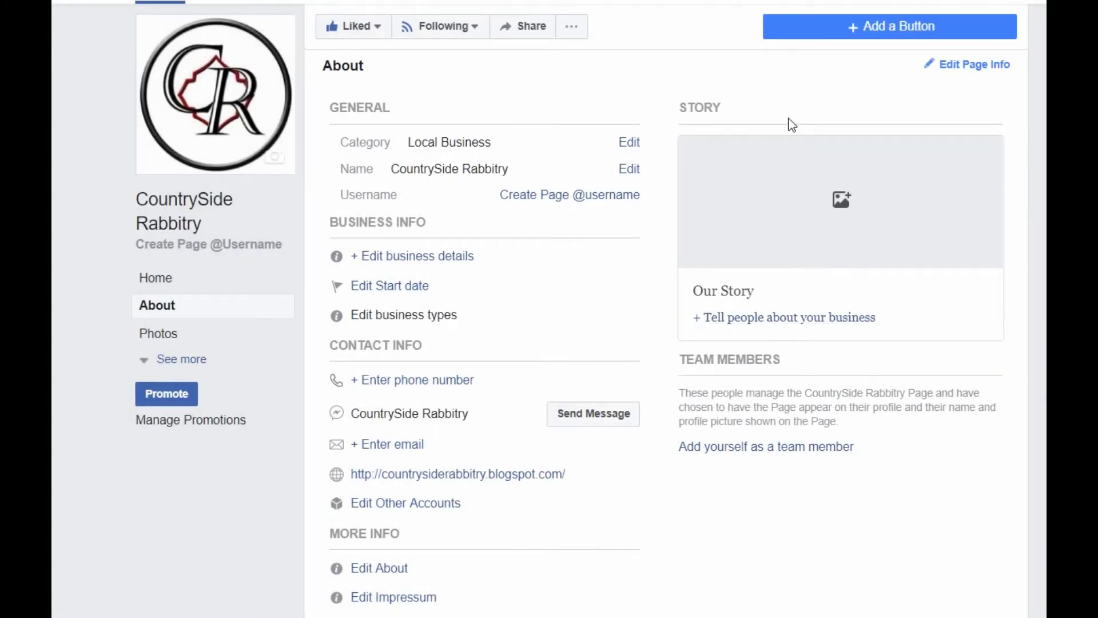
Add the hands-holding-a-bunny photo as the Our Story cover, shifted upward to reframe it.
{"action": "left_click", "coordinate": [797, 318]}
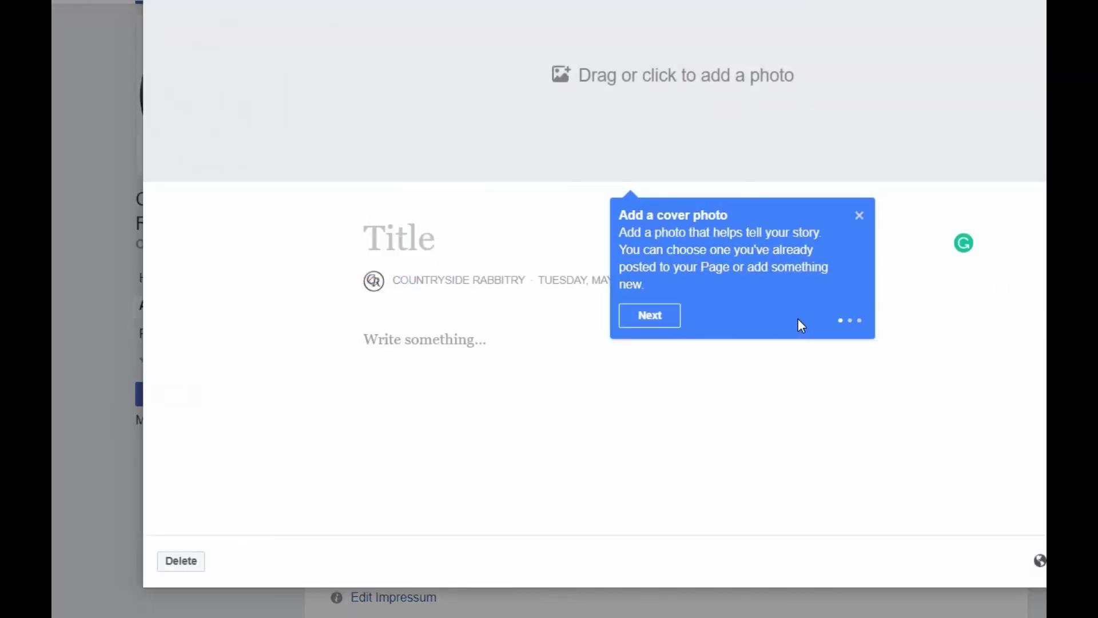
{"action": "left_click", "coordinate": [675, 84]}
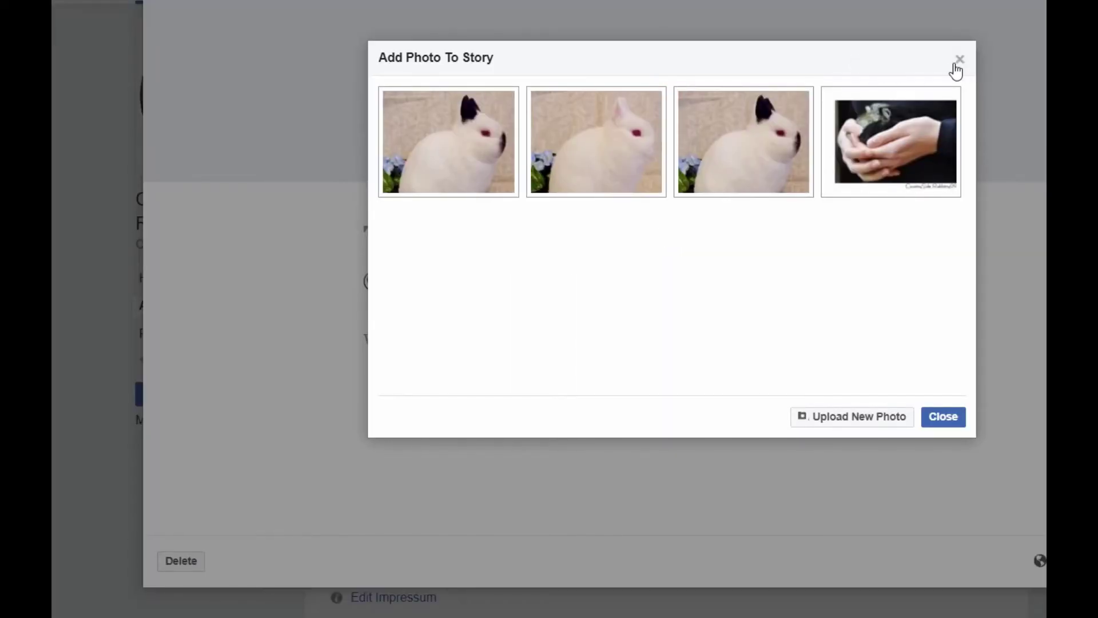
{"action": "left_click", "coordinate": [890, 137]}
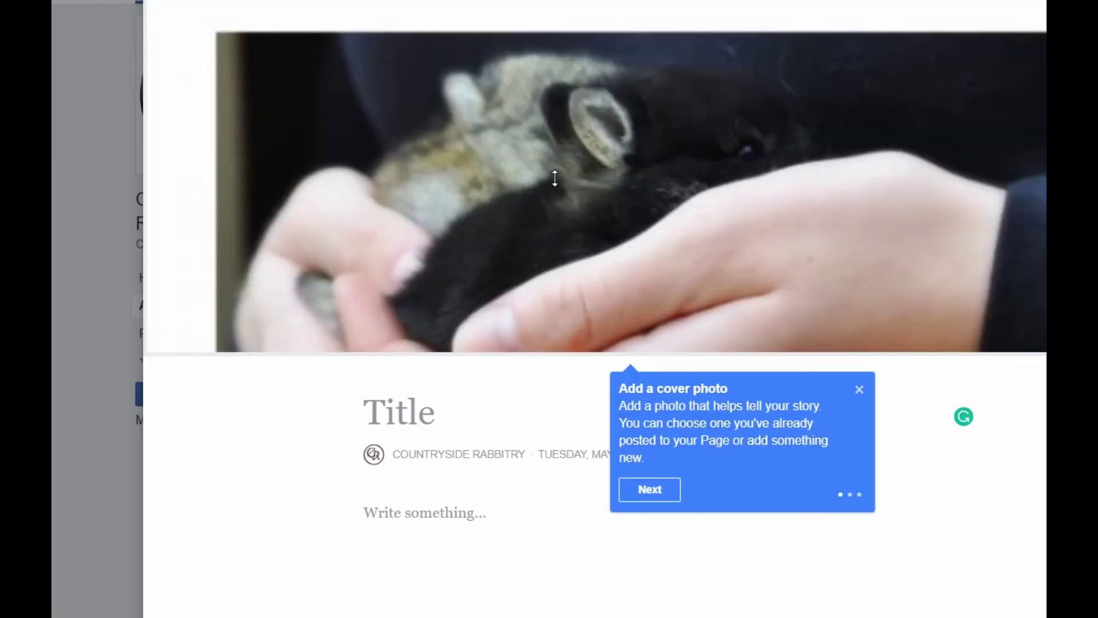
{"action": "left_click_drag", "start_coordinate": [555, 179], "coordinate": [591, 66]}
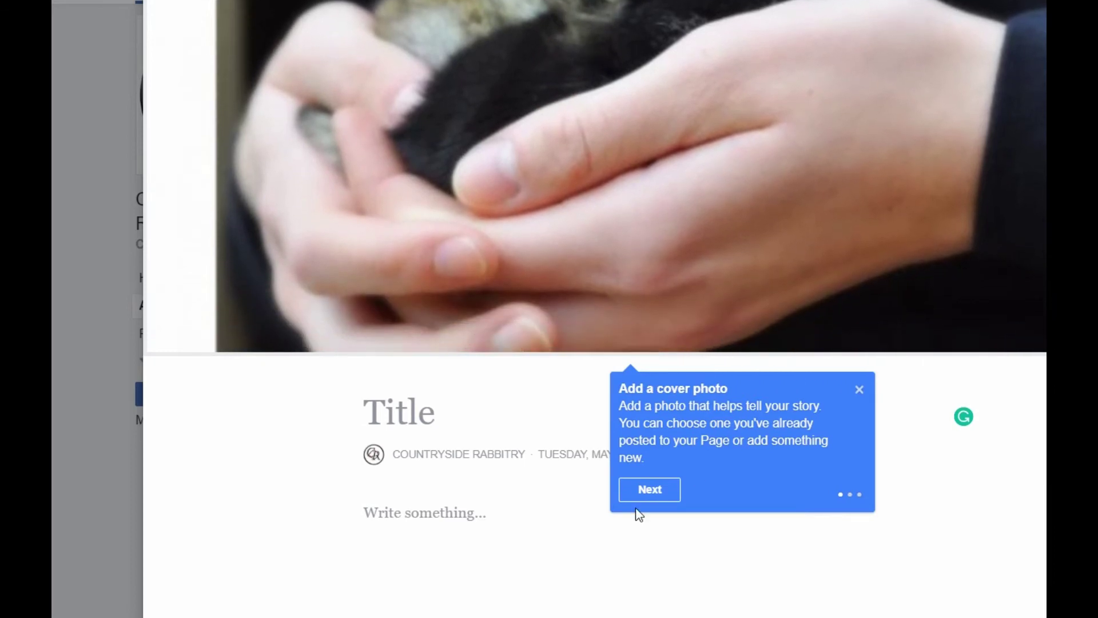
{"action": "left_click", "coordinate": [666, 491]}
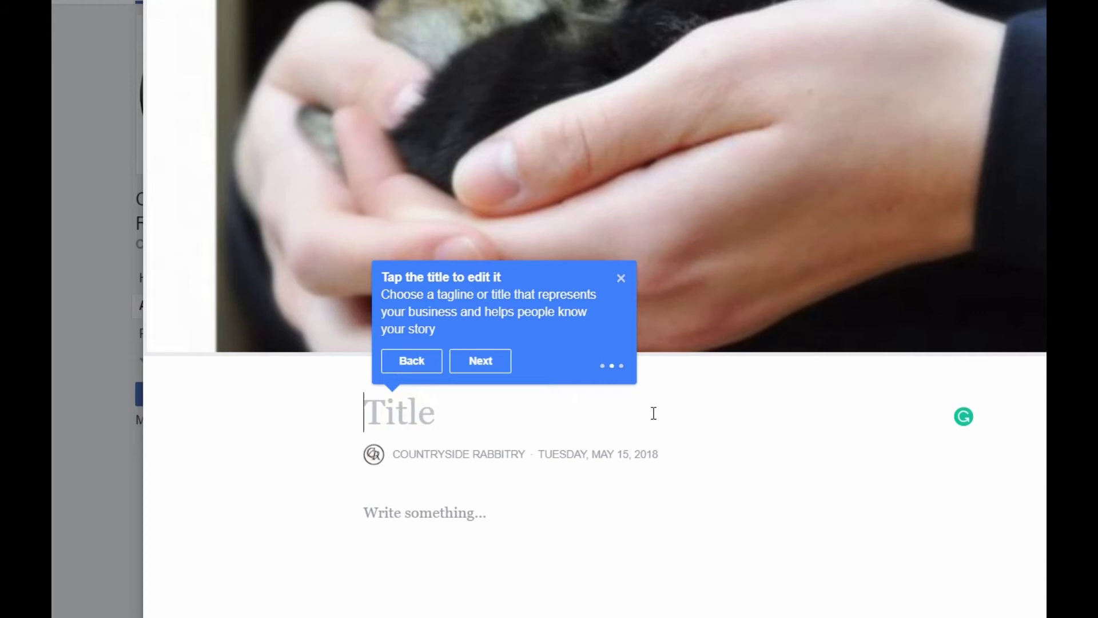
Title the story 'Countryside Rabbitry', correcting the typos along the way.
{"action": "type", "text": "Z"}
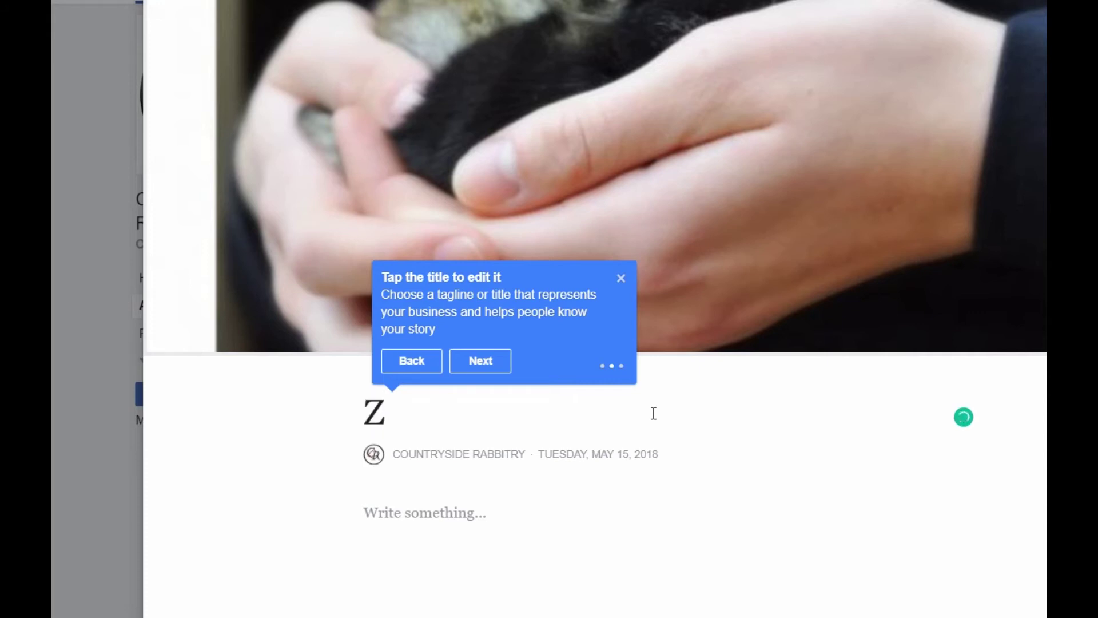
{"action": "key", "text": "BackSpace"}
{"action": "type", "text": "Counrty"}
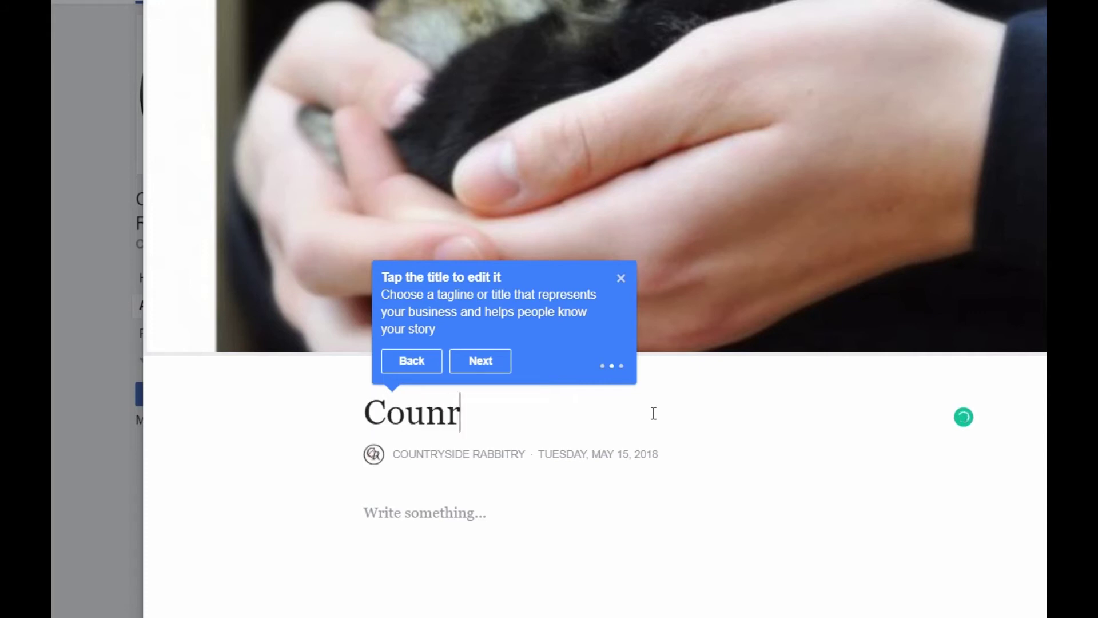
{"action": "key", "text": "BackSpace"}
{"action": "key", "text": "BackSpace"}
{"action": "key", "text": "BackSpace"}
{"action": "key", "text": "BackSpace"}
{"action": "type", "text": "ntry Si"}
{"action": "key", "text": "BackSpace"}
{"action": "key", "text": "BackSpace"}
{"action": "key", "text": "BackSpace"}
{"action": "key", "text": "BackSpace"}
{"action": "type", "text": "s"}
{"action": "key", "text": "BackSpace"}
{"action": "type", "text": "yside Ra"}
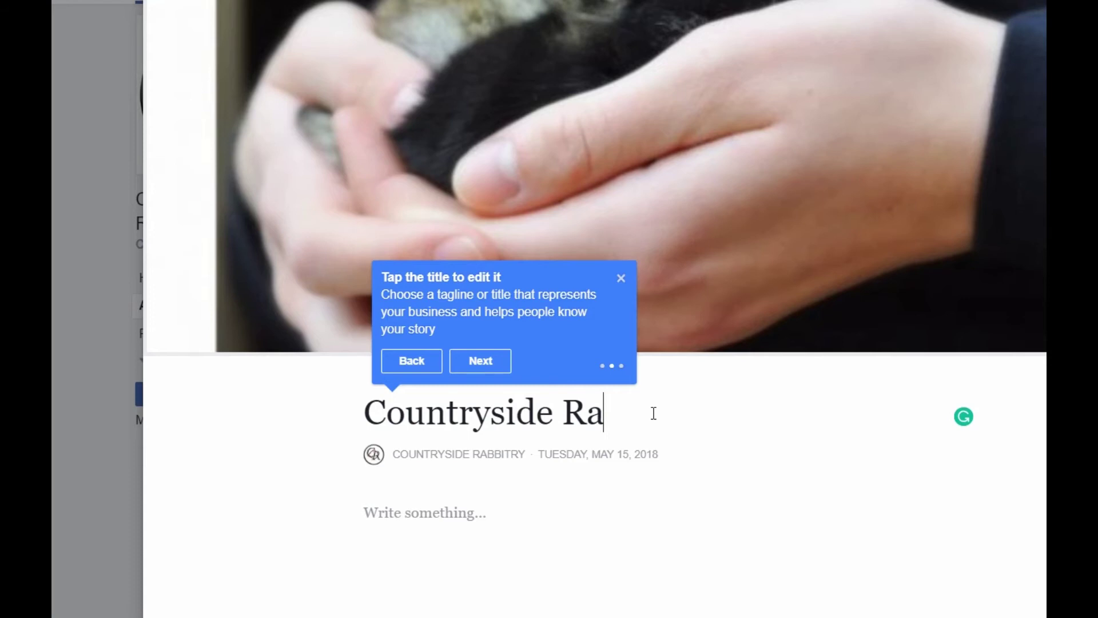
{"action": "type", "text": "bbitry"}
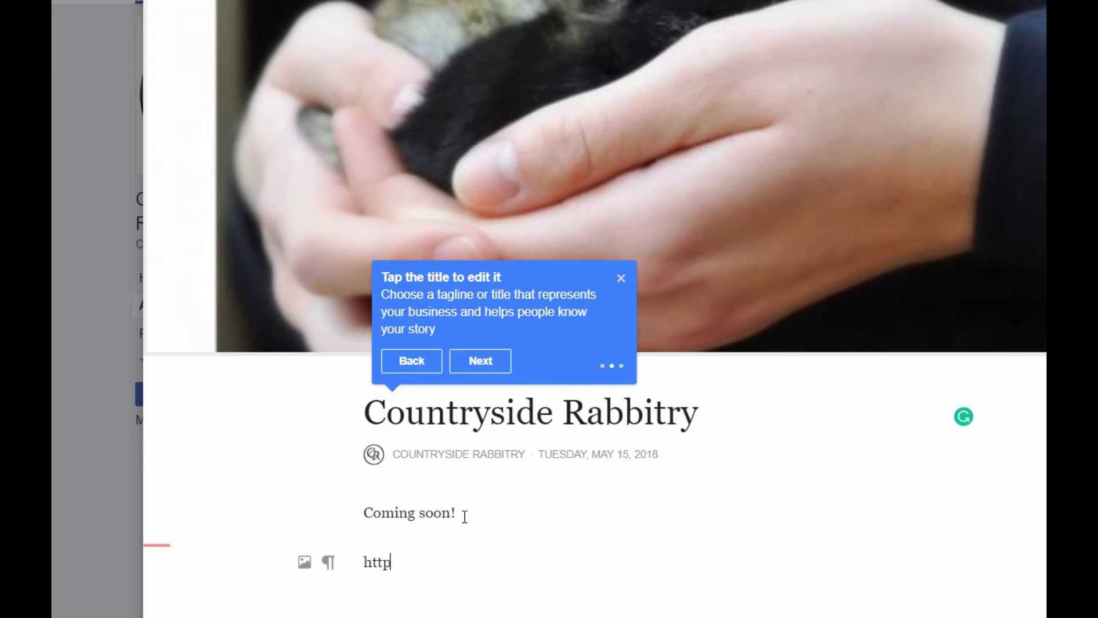
Add 'Coming soon!' and the website link as the story text, then review it.
{"action": "type", "text": "s://brenhaas.com"}
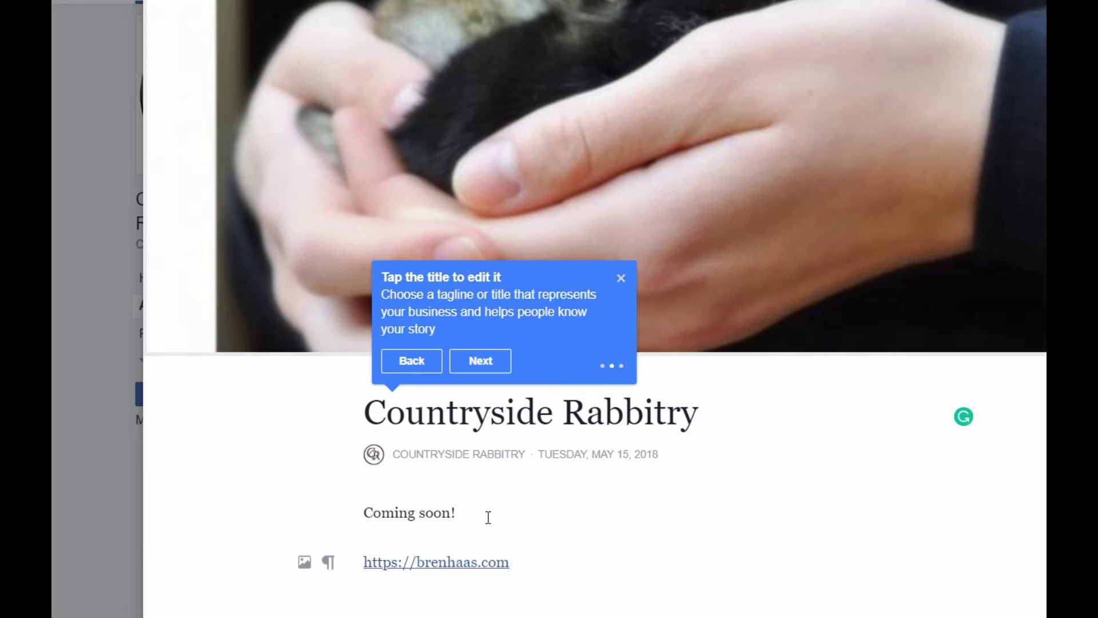
{"action": "scroll", "coordinate": [488, 516], "scroll_direction": "down", "scroll_amount": 2}
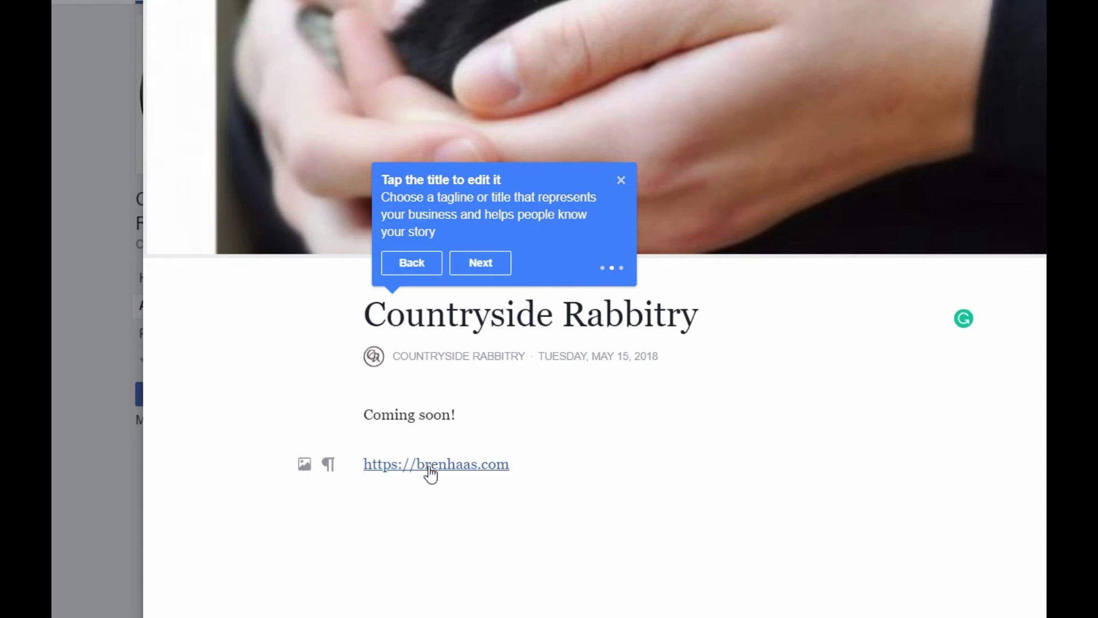
{"action": "scroll", "coordinate": [435, 474], "scroll_direction": "down", "scroll_amount": 2}
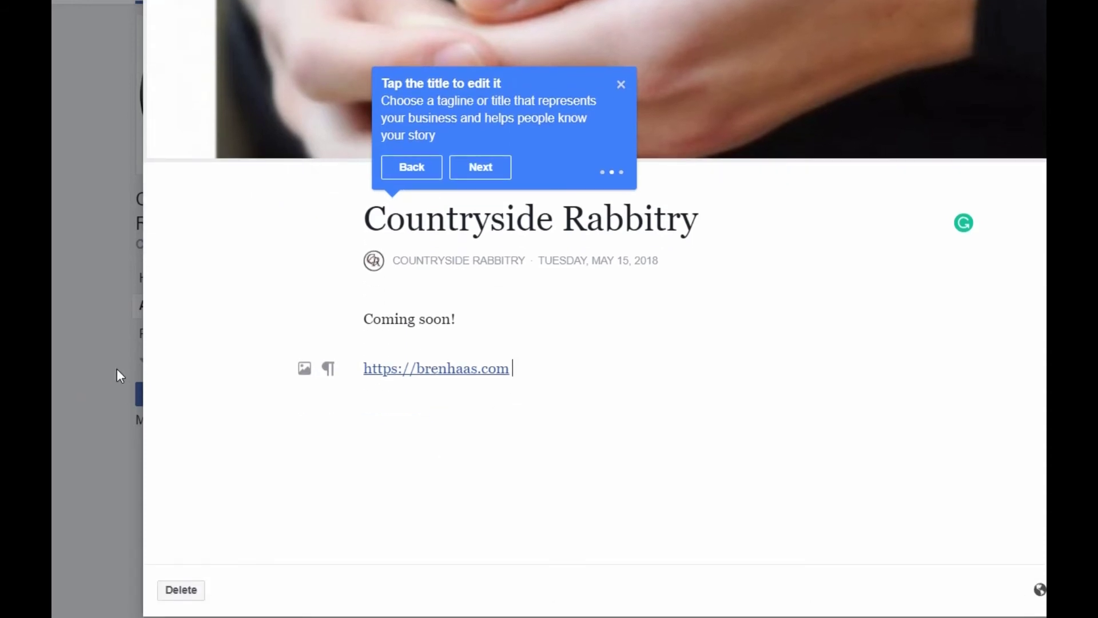
{"action": "scroll", "coordinate": [315, 345], "scroll_direction": "up", "scroll_amount": 4}
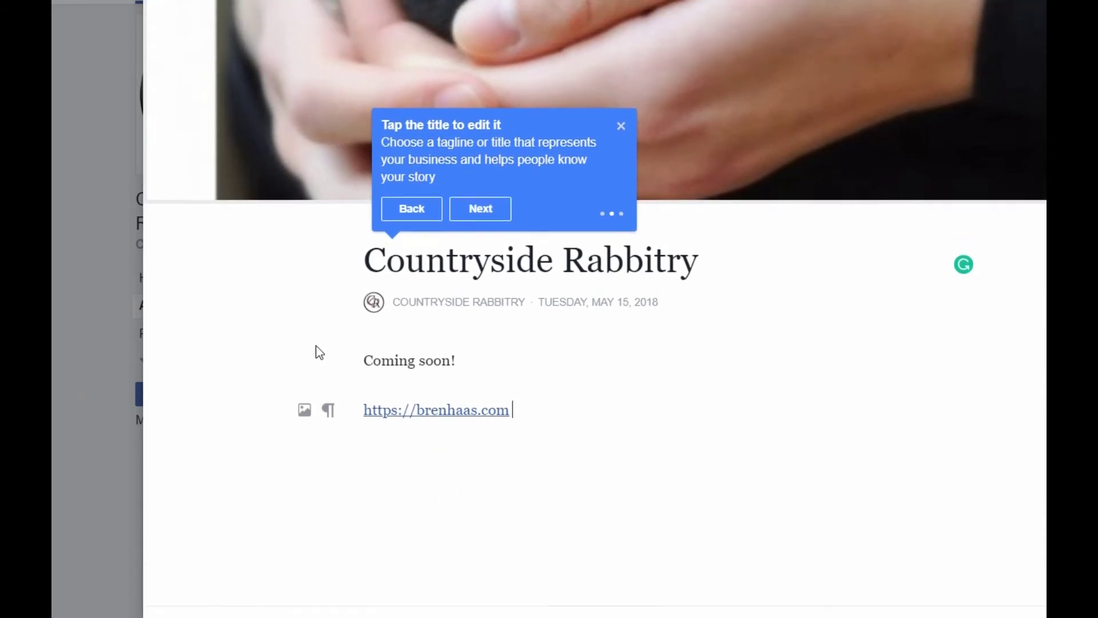
{"action": "scroll", "coordinate": [578, 394], "scroll_direction": "down", "scroll_amount": 4}
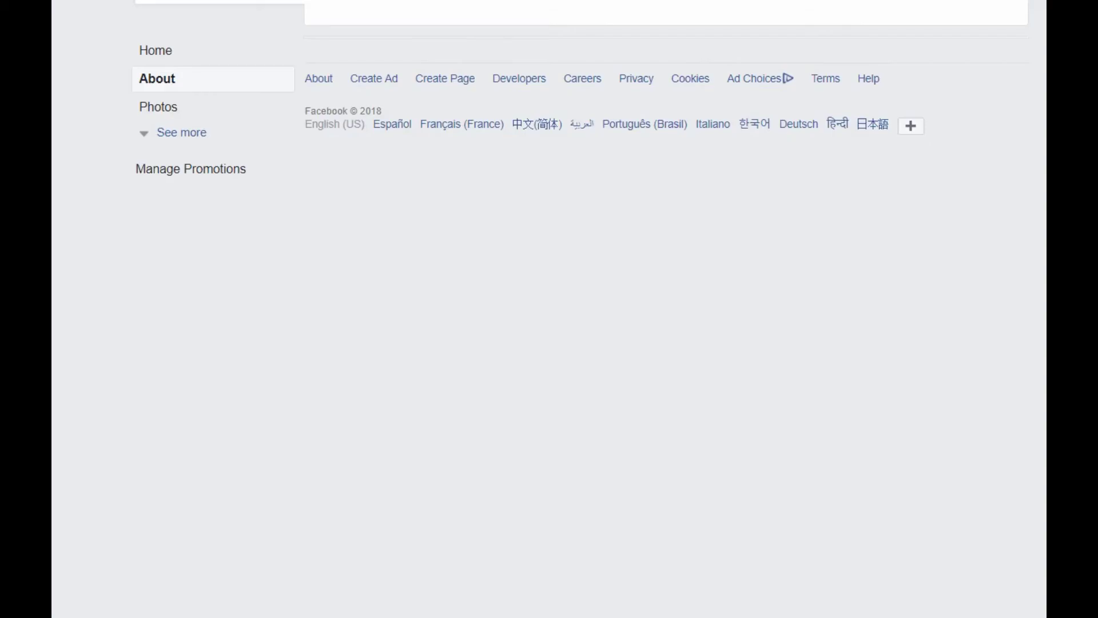
Scroll the About section to check the finished Countryside Rabbitry Story card.
{"action": "scroll", "coordinate": [289, 214], "scroll_direction": "up", "scroll_amount": 10}
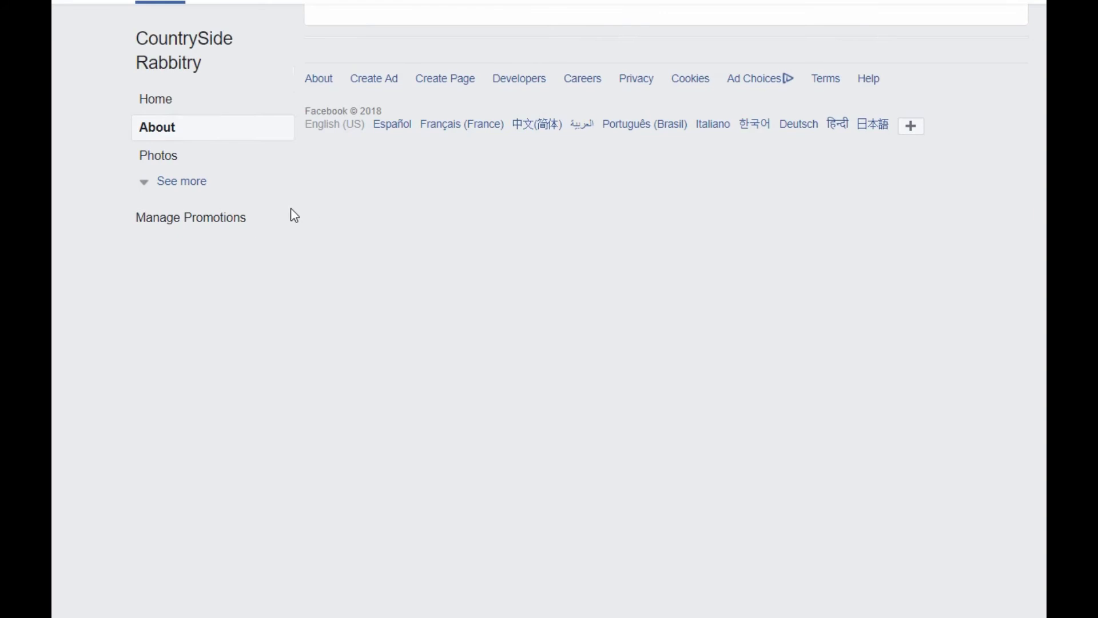
{"action": "scroll", "coordinate": [755, 445], "scroll_direction": "down", "scroll_amount": 3}
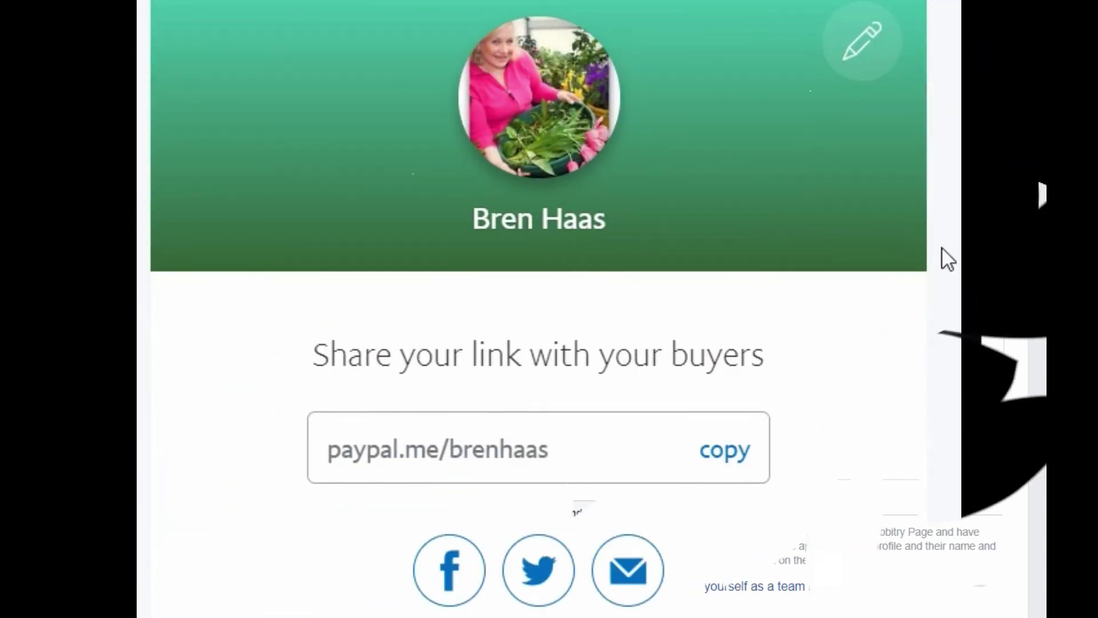
Scroll the PayPal.me page showing the 'Share your link with your buyers' box.
{"action": "scroll", "coordinate": [480, 211], "scroll_direction": "down", "scroll_amount": 3}
{"action": "scroll", "coordinate": [481, 211], "scroll_direction": "up", "scroll_amount": 3}
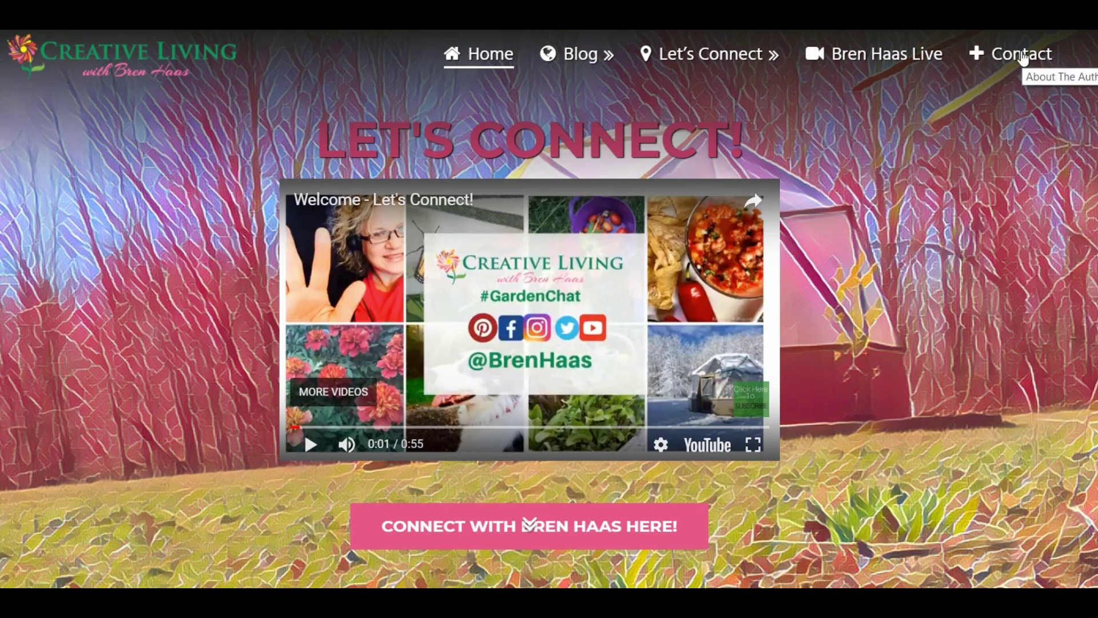
Browse the Contact form page, then return Home and pause the welcome video.
{"action": "mouse_move", "coordinate": [698, 64]}
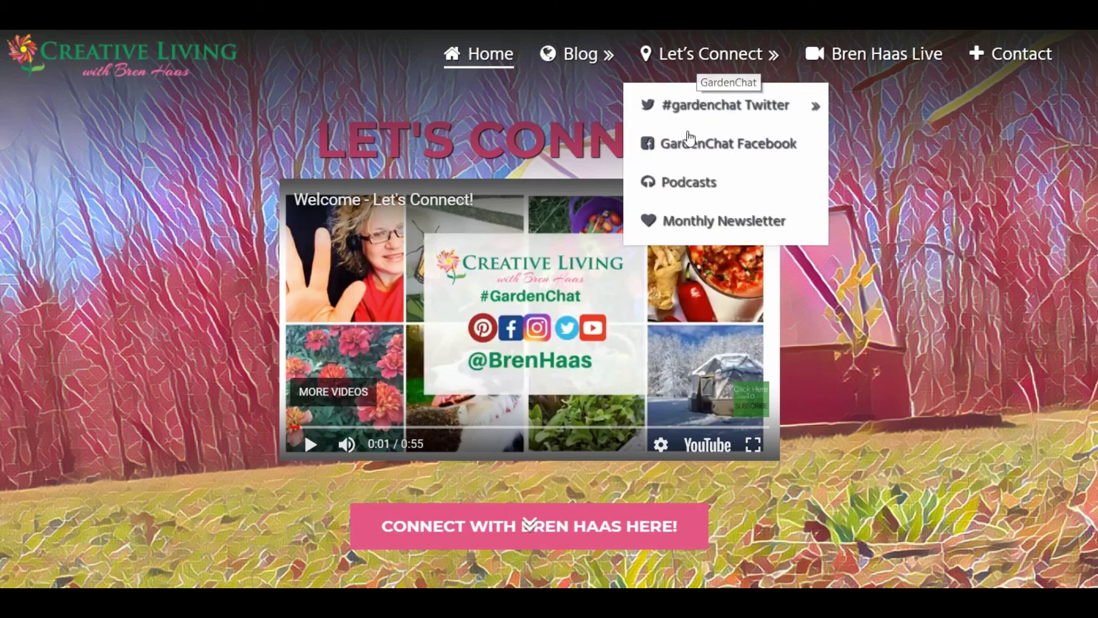
{"action": "left_click", "coordinate": [1037, 57]}
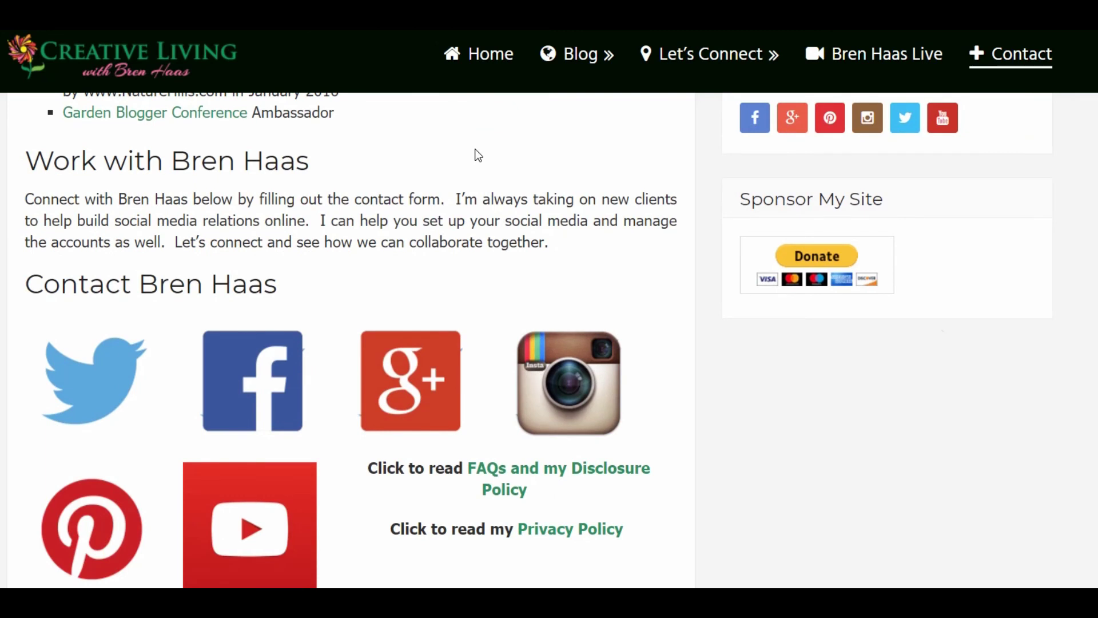
{"action": "scroll", "coordinate": [478, 156], "scroll_direction": "down", "scroll_amount": 6}
{"action": "scroll", "coordinate": [167, 355], "scroll_direction": "down", "scroll_amount": 2}
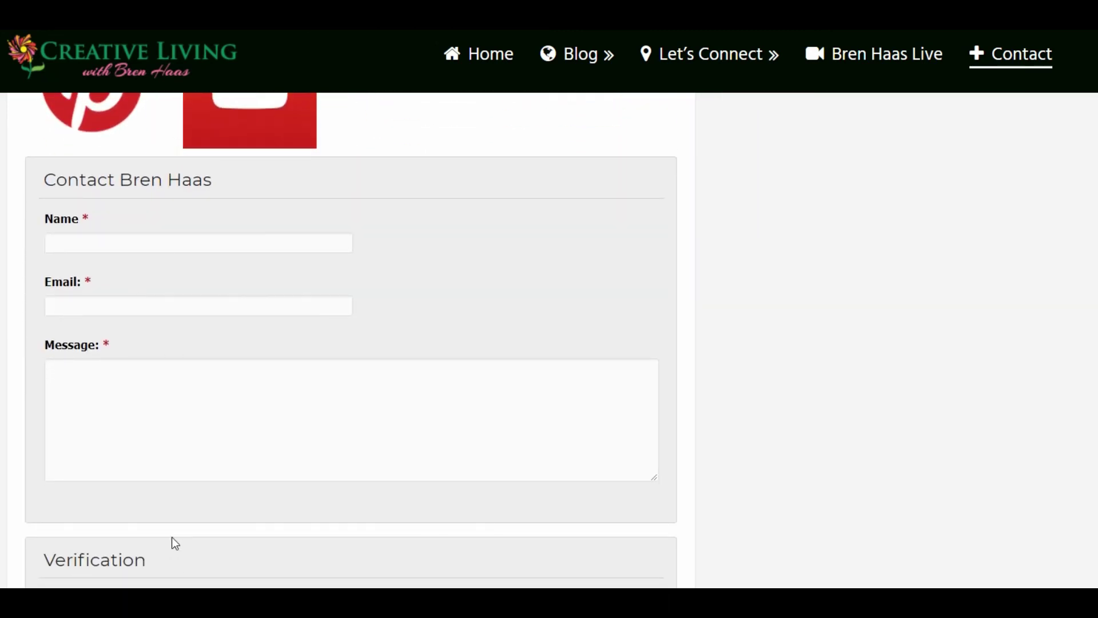
{"action": "scroll", "coordinate": [175, 543], "scroll_direction": "up", "scroll_amount": 15}
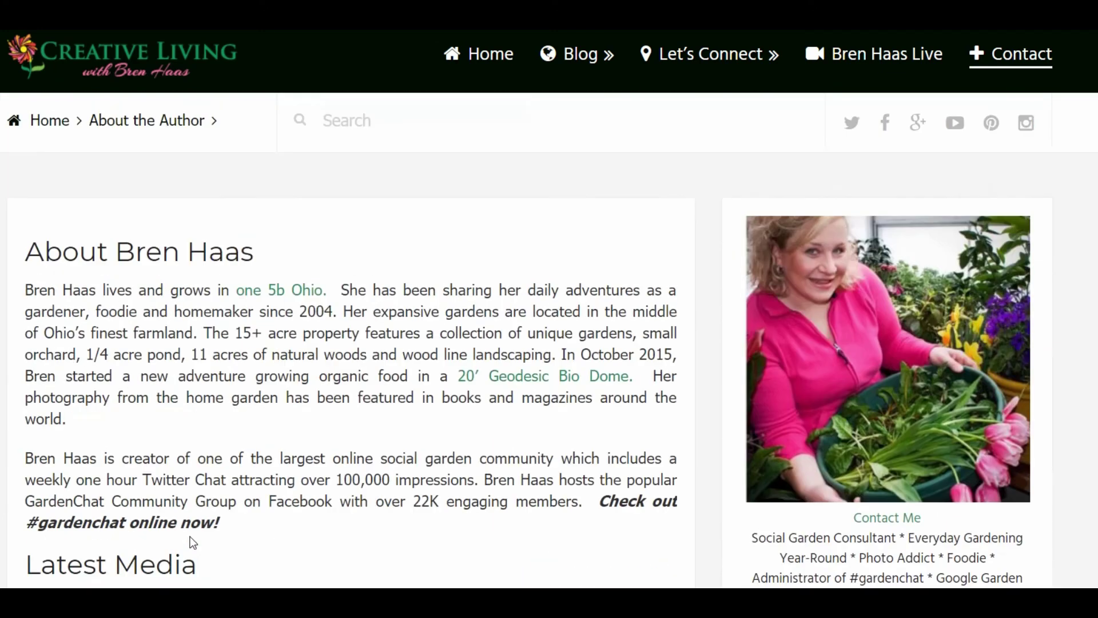
{"action": "left_click", "coordinate": [124, 51]}
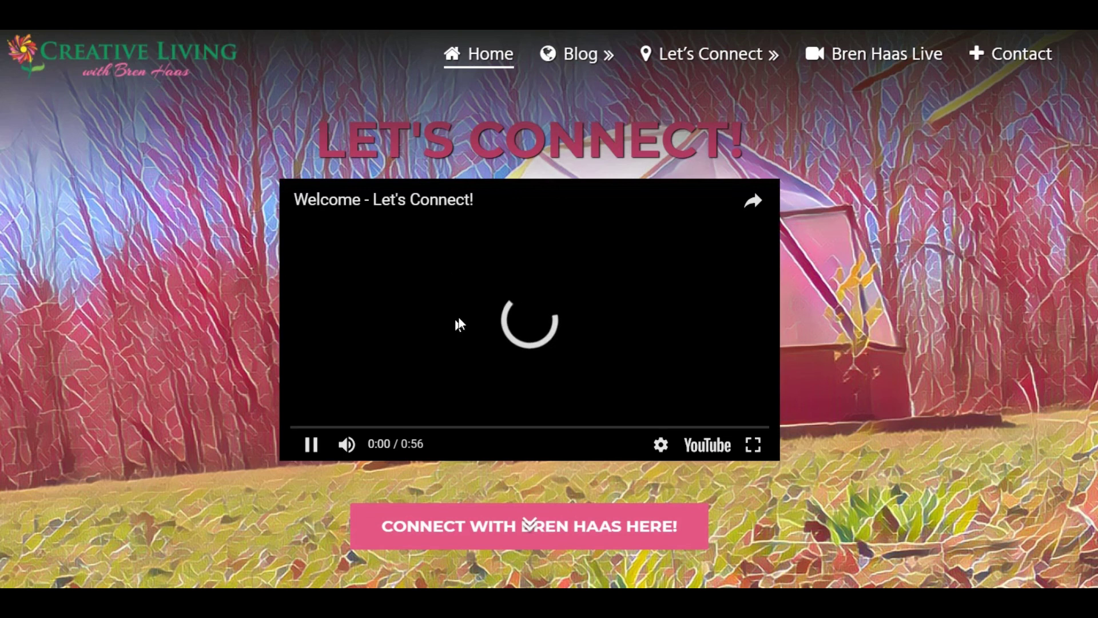
{"action": "left_click", "coordinate": [308, 448]}
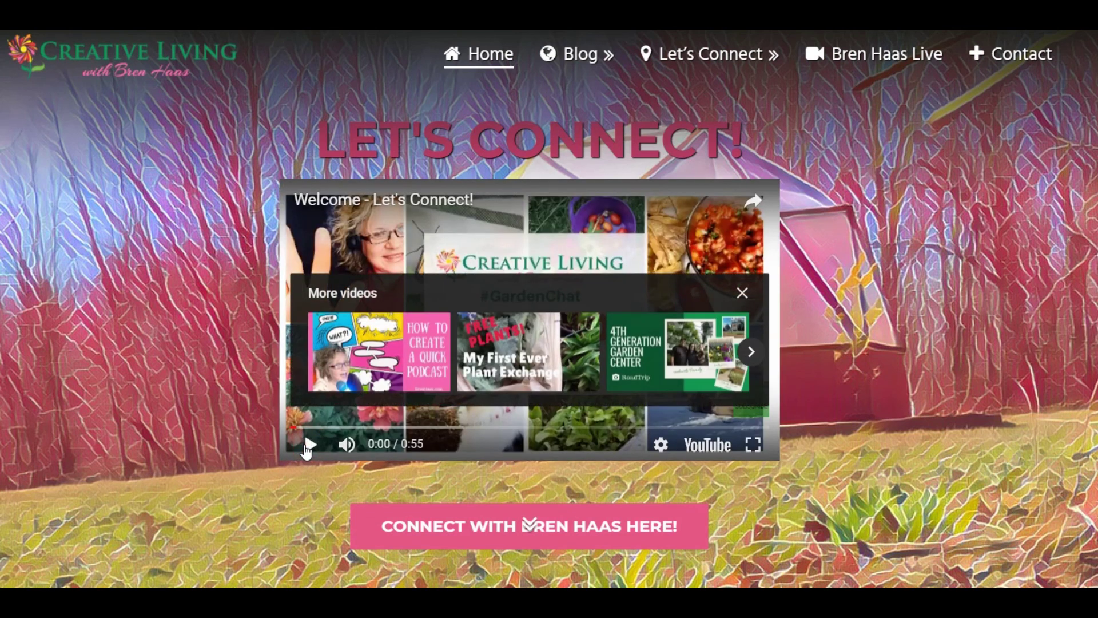